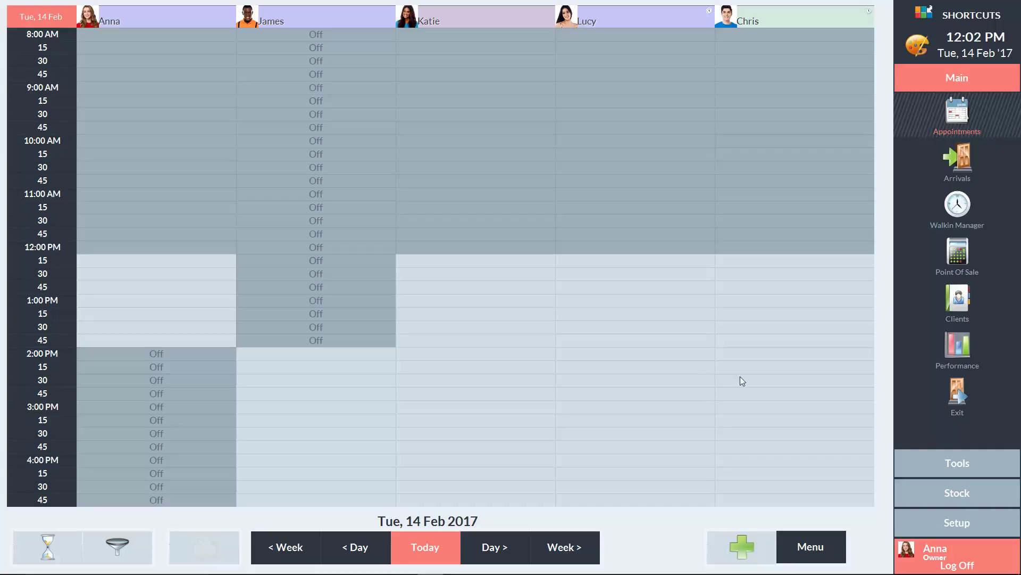
Step: Open the list of resources in the Resources setup
{"action": "left_click", "coordinate": [954, 523]}
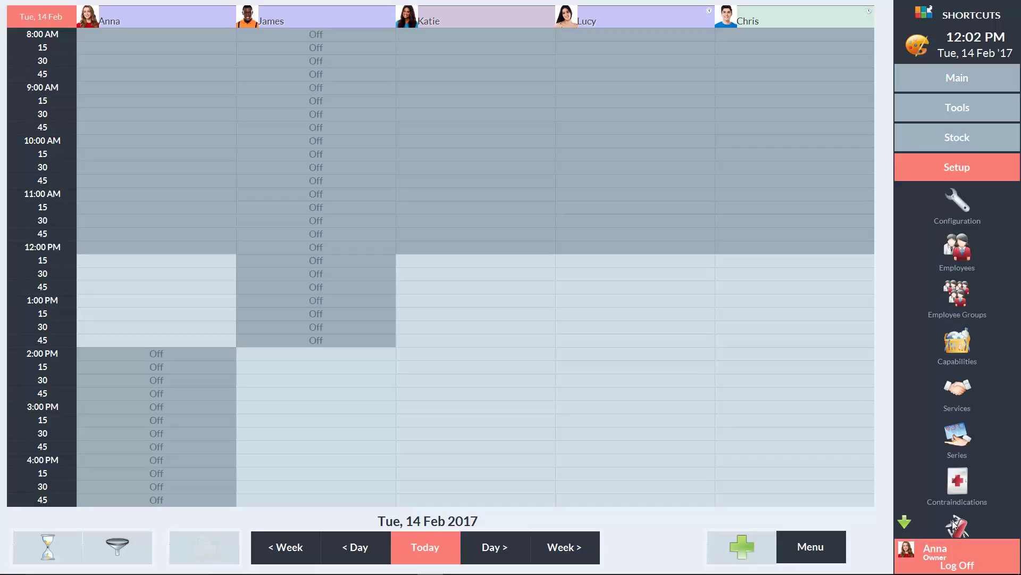
{"action": "left_click", "coordinate": [904, 523]}
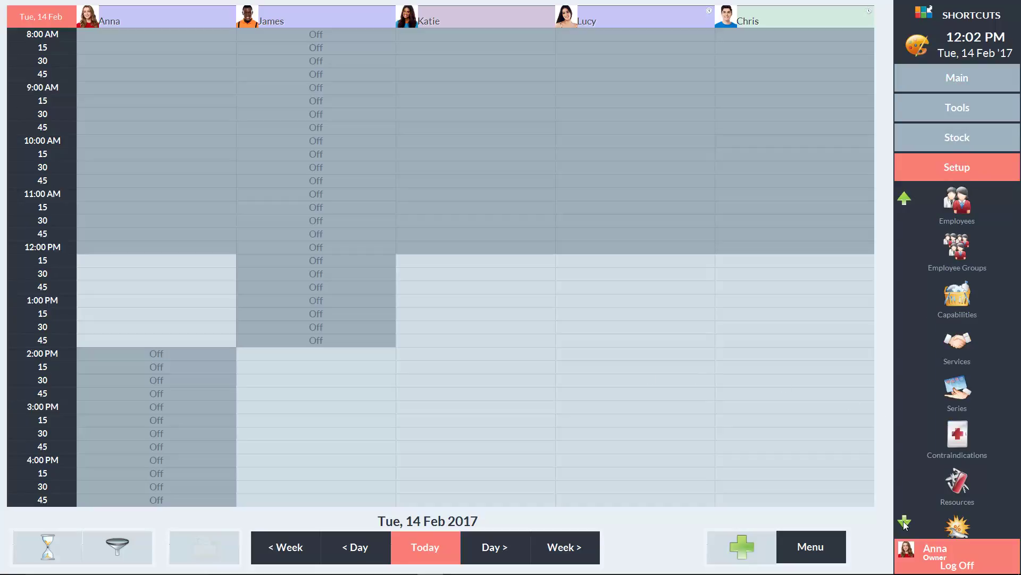
{"action": "left_click", "coordinate": [957, 486]}
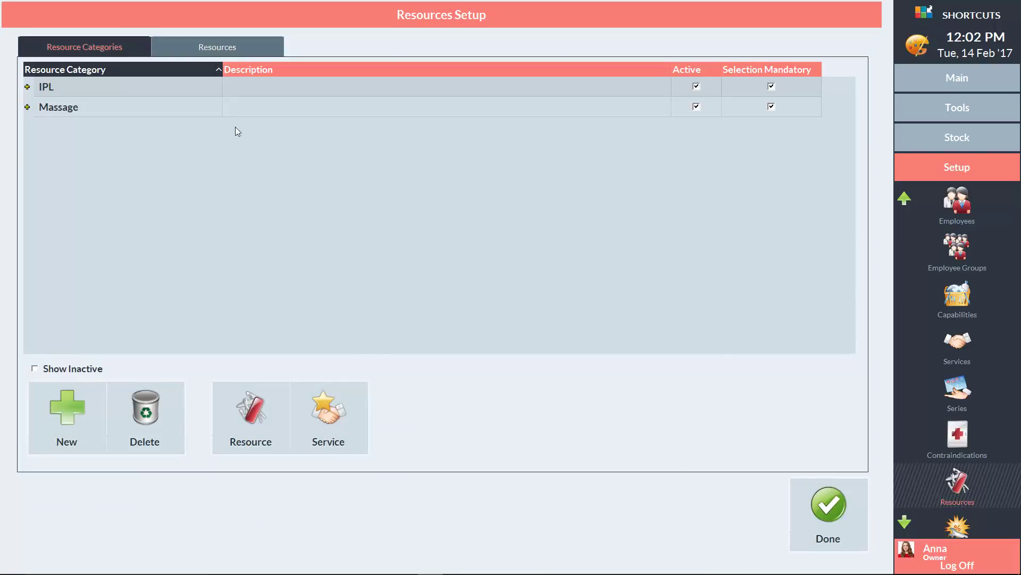
{"action": "left_click", "coordinate": [230, 48]}
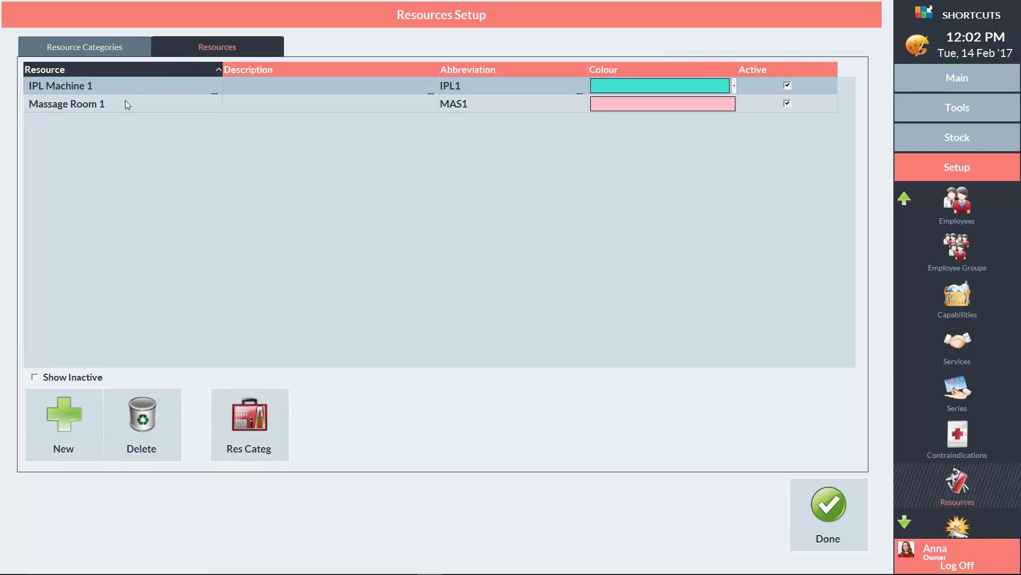
Step: Add a resource named Tanning Booth 1 with abbreviation TAN1 and an orange colour
{"action": "left_click", "coordinate": [64, 421]}
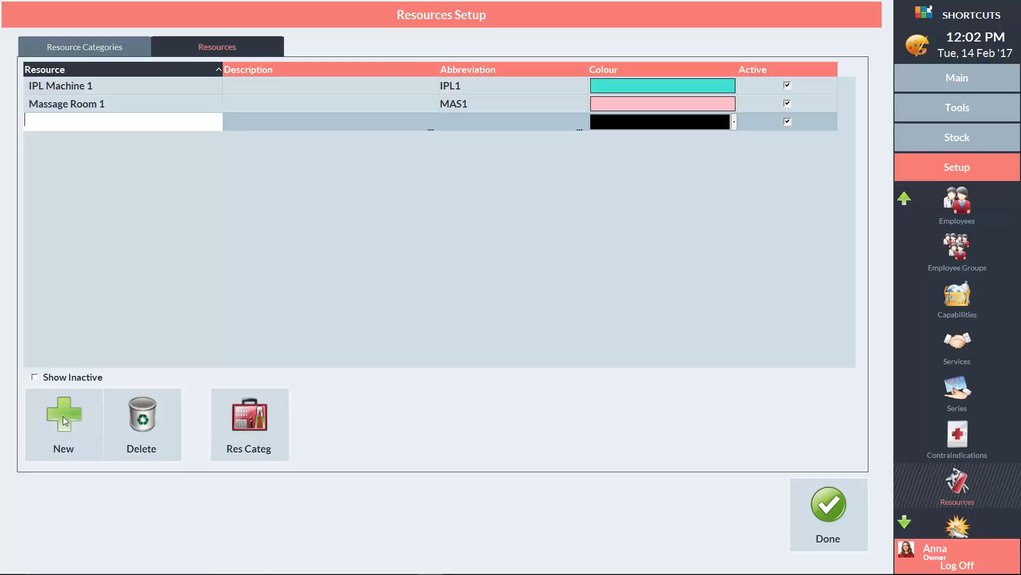
{"action": "type", "text": "Tanning Booth 1"}
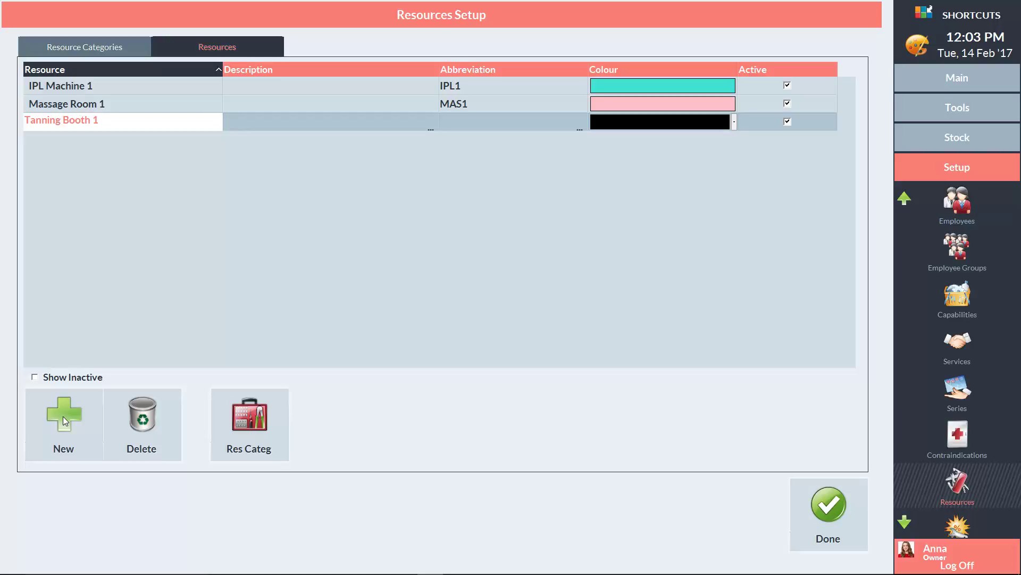
{"action": "left_click", "coordinate": [473, 120]}
{"action": "type", "text": "TAN1"}
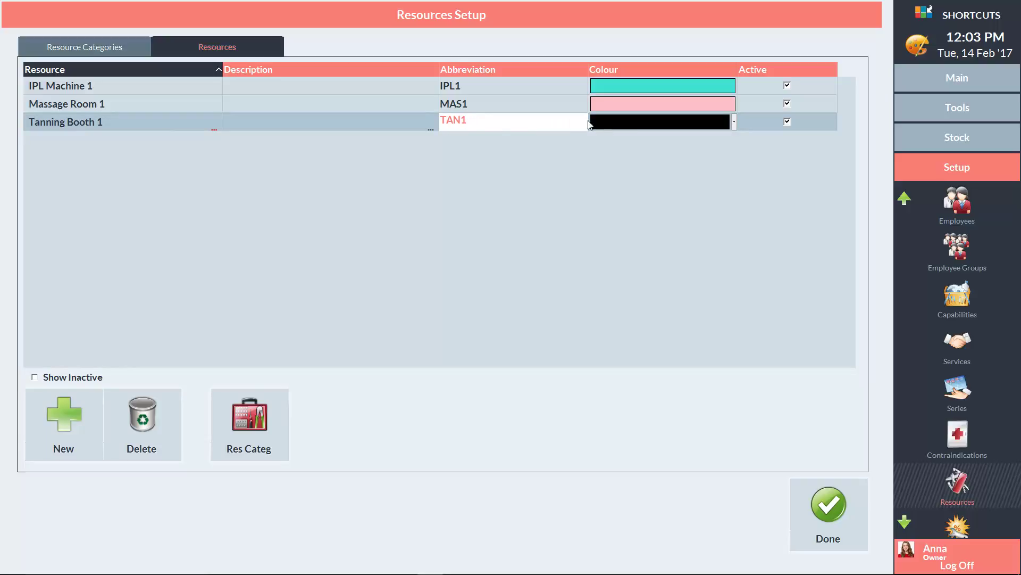
{"action": "left_click", "coordinate": [640, 126]}
{"action": "left_click", "coordinate": [625, 168]}
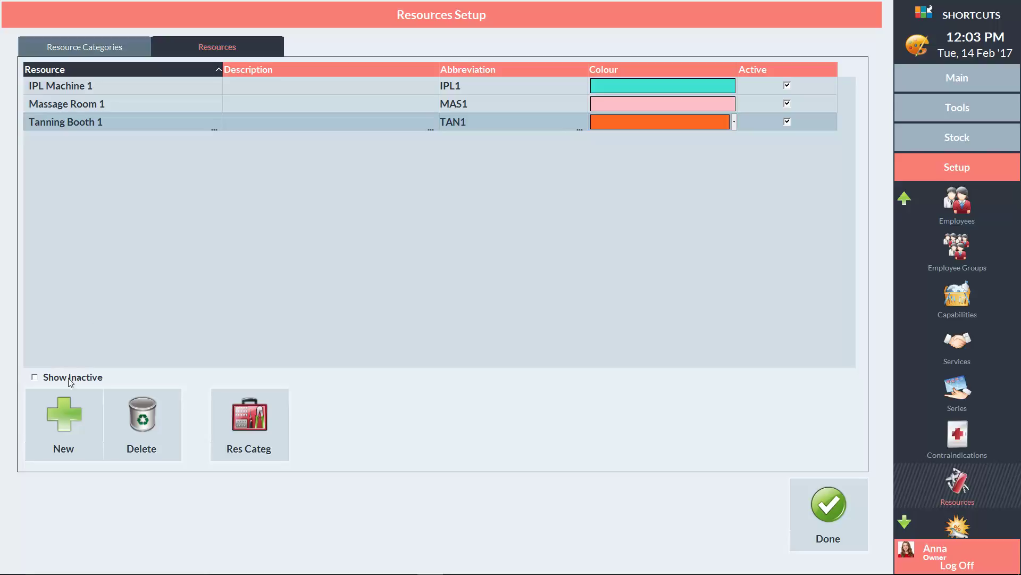
Step: Add a resource named Tanning Booth 2 with abbreviation TAN2 and a yellow colour
{"action": "left_click", "coordinate": [65, 414]}
{"action": "type", "text": "Tanning Booth 2"}
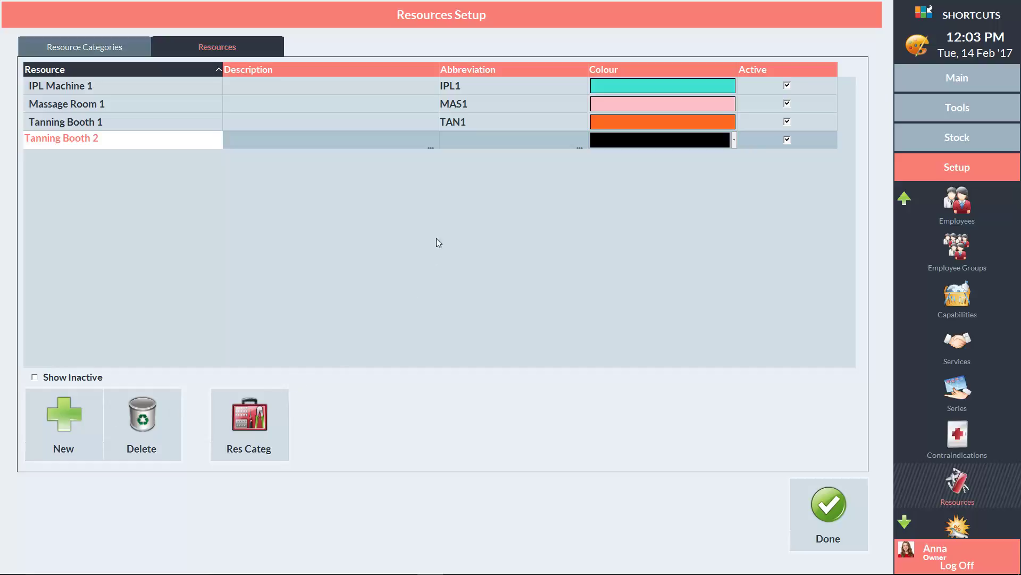
{"action": "left_click", "coordinate": [453, 139]}
{"action": "type", "text": "TAN2"}
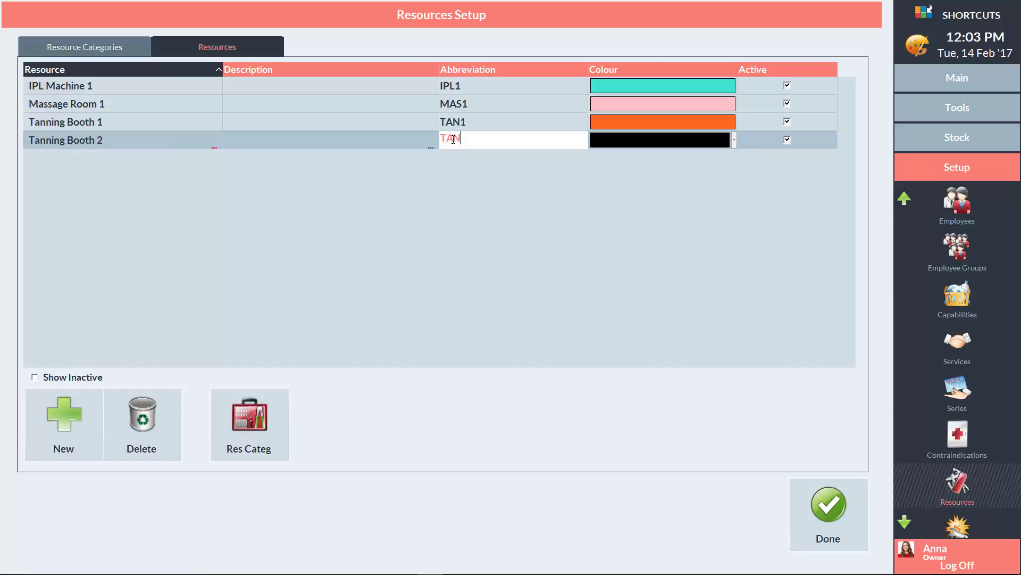
{"action": "left_click", "coordinate": [668, 145]}
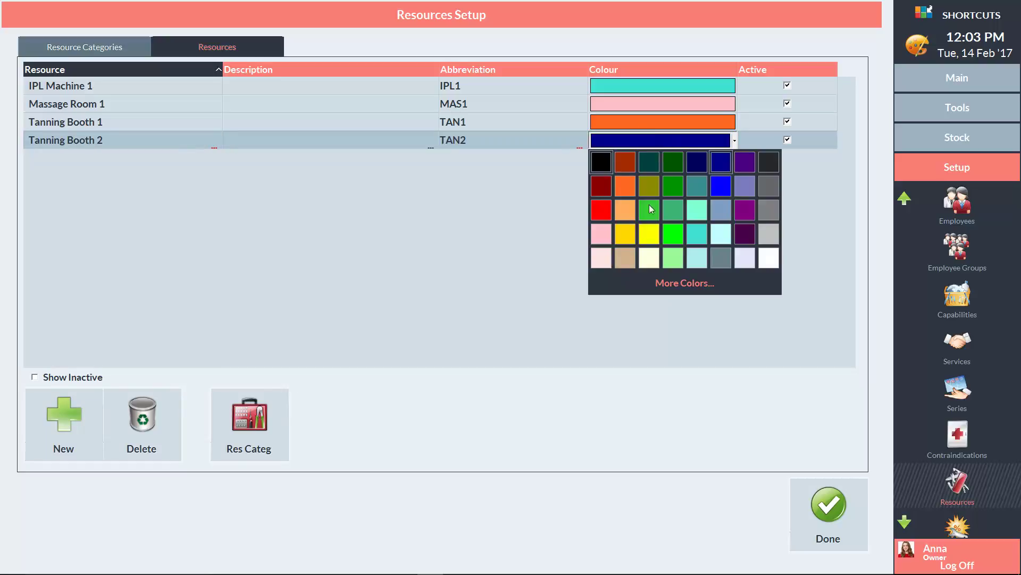
{"action": "left_click", "coordinate": [649, 232]}
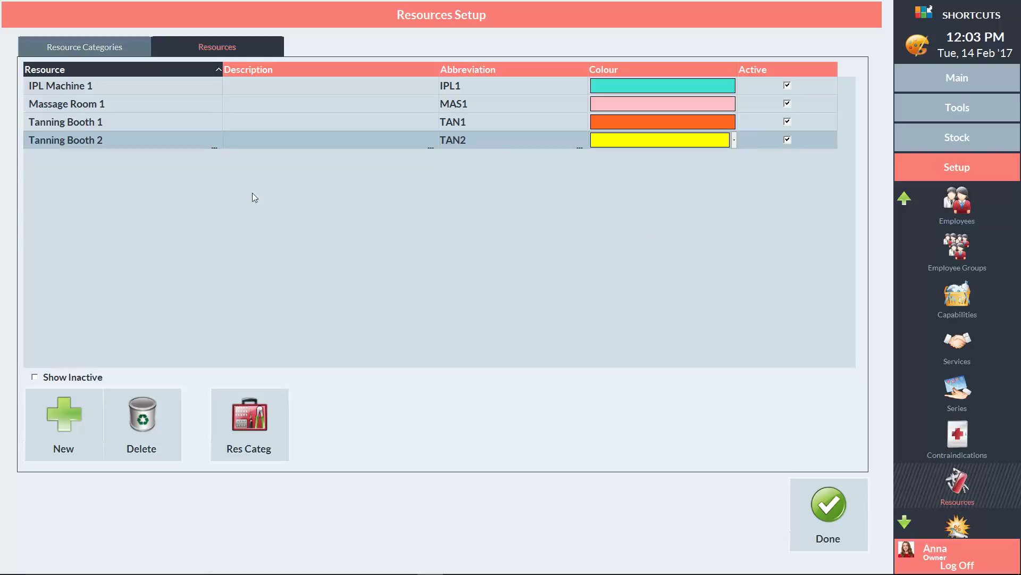
Step: Create a resource category named Tanning and make its selection mandatory
{"action": "left_click", "coordinate": [91, 49]}
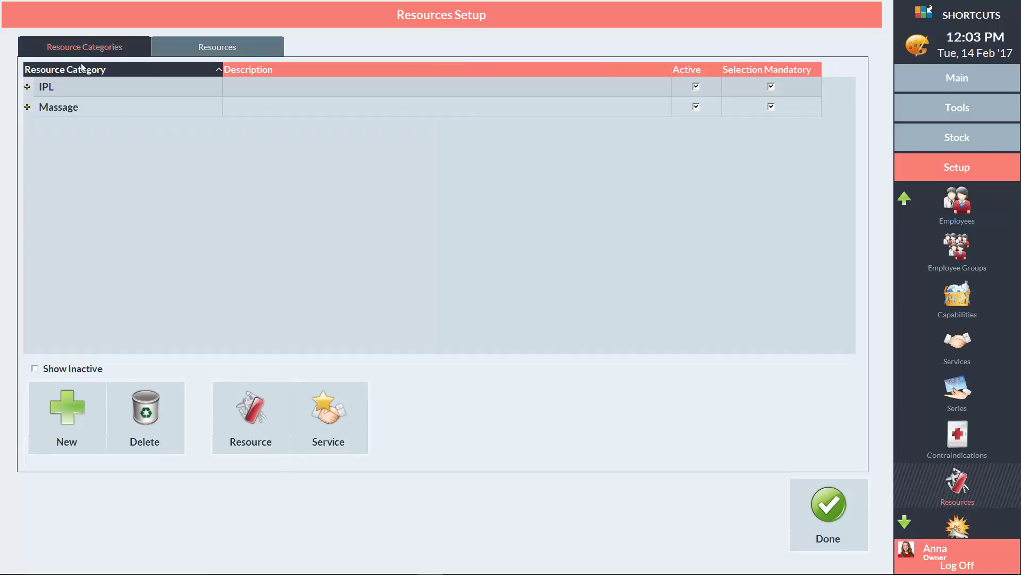
{"action": "left_click", "coordinate": [66, 411]}
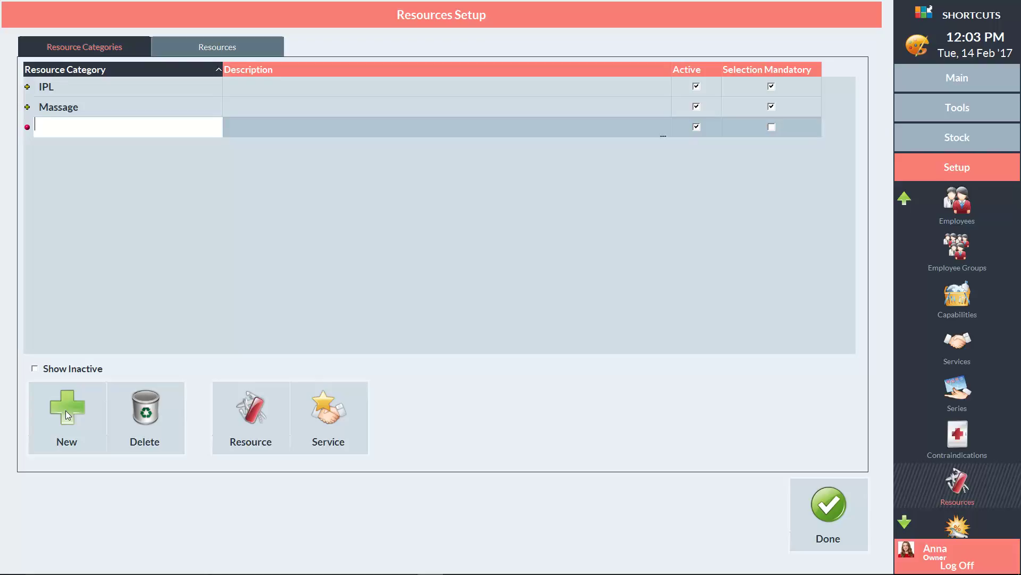
{"action": "type", "text": "Tanning"}
{"action": "left_click", "coordinate": [772, 126]}
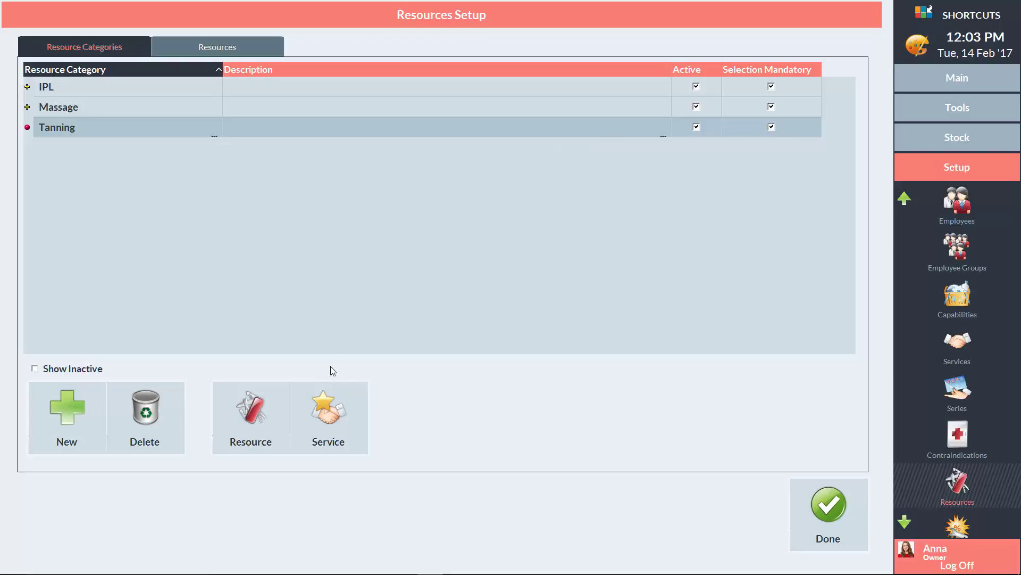
Step: Allocate the whole Tanning service category to the Tanning resource category and save the allocation
{"action": "left_click", "coordinate": [329, 410]}
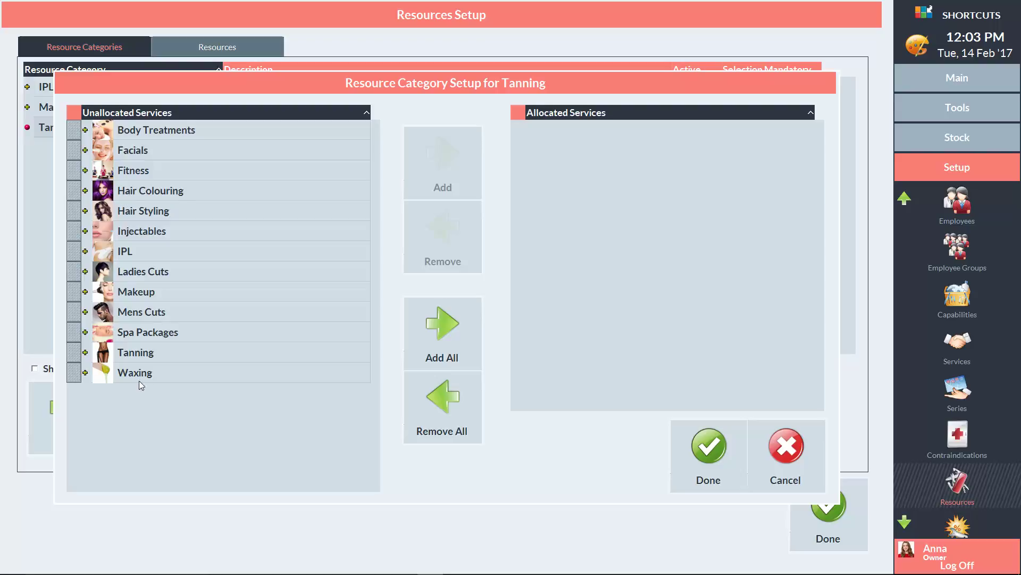
{"action": "left_click", "coordinate": [123, 355]}
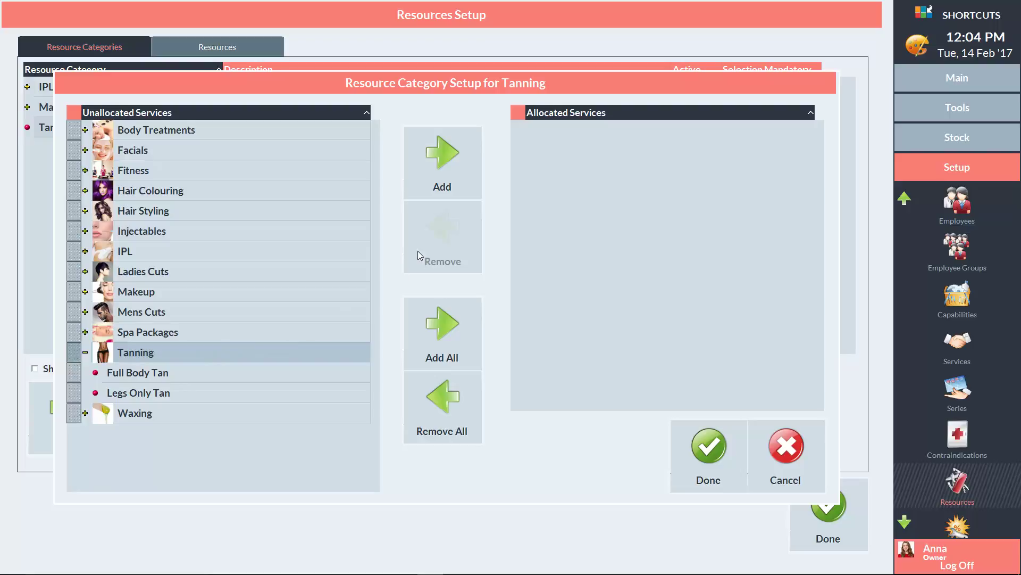
{"action": "left_click", "coordinate": [442, 161]}
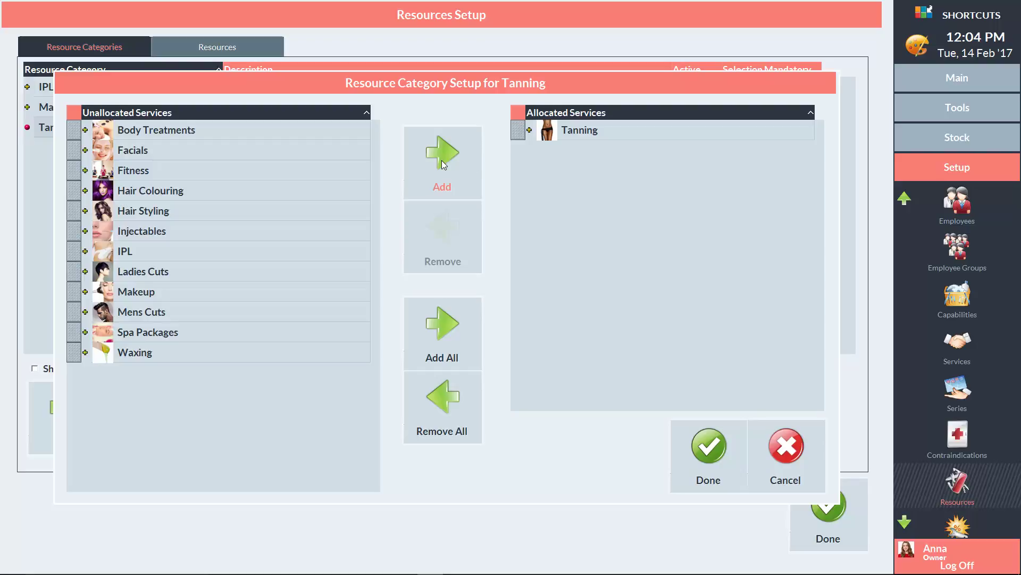
{"action": "left_click", "coordinate": [704, 445]}
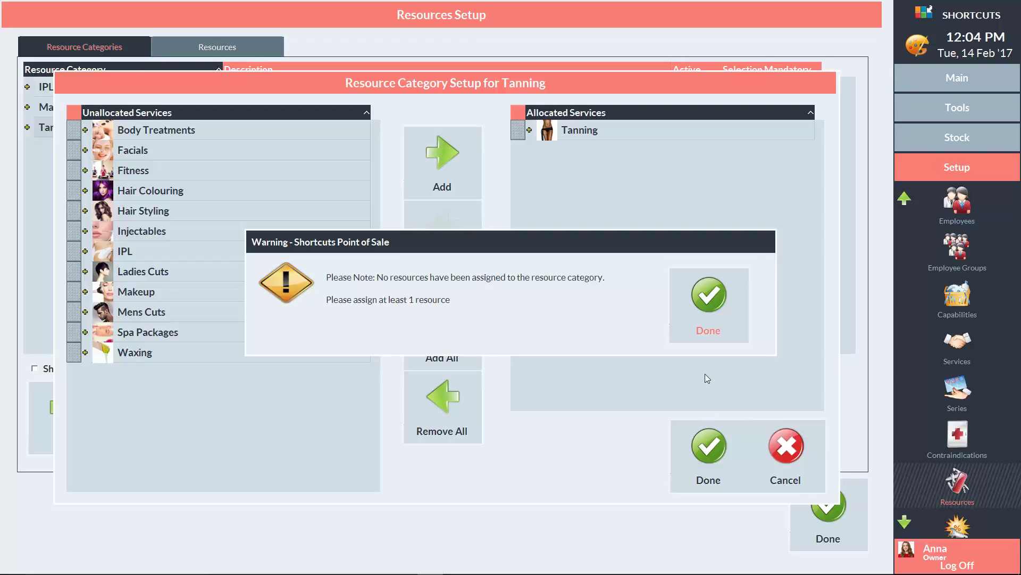
{"action": "left_click", "coordinate": [708, 302]}
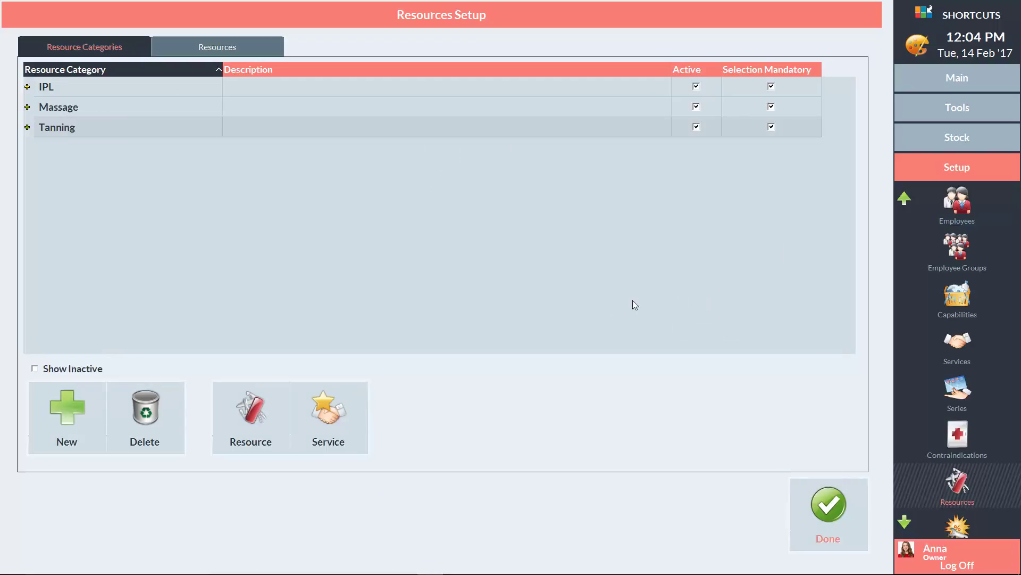
Step: Allocate Tanning Booth 1 and Tanning Booth 2 to the Tanning resource category
{"action": "left_click", "coordinate": [250, 413]}
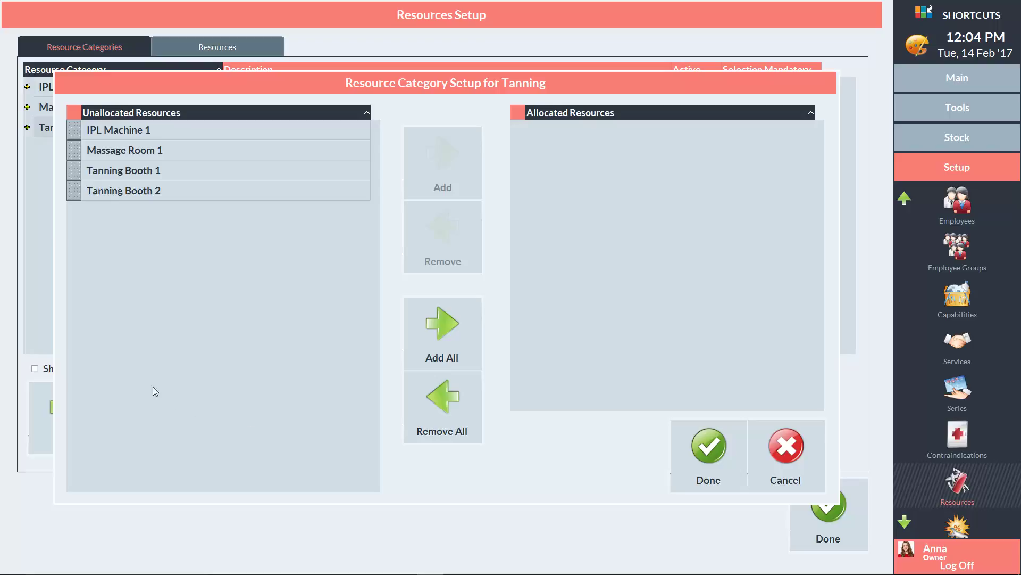
{"action": "left_click", "coordinate": [76, 173]}
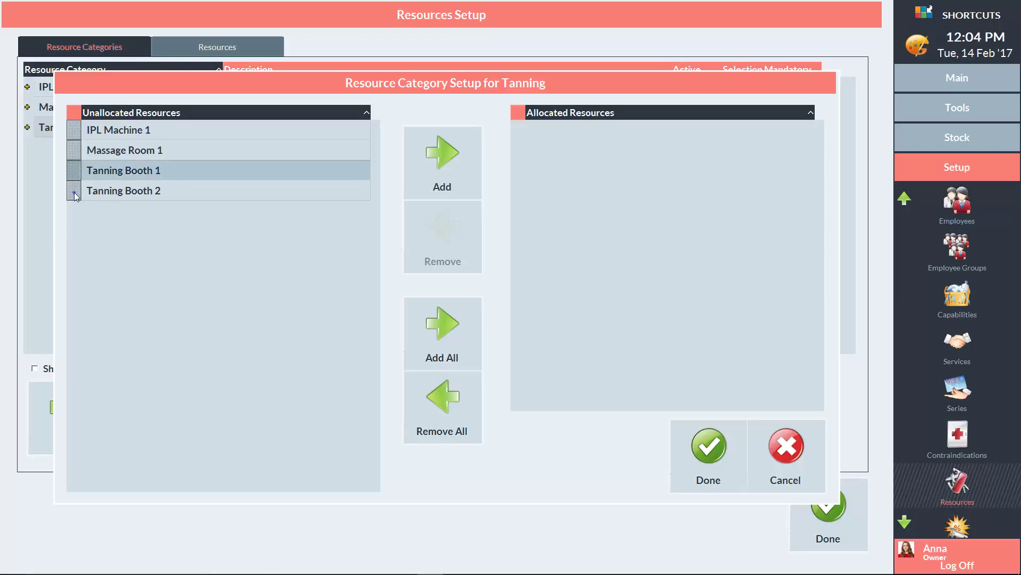
{"action": "left_click", "coordinate": [75, 192], "text": "shift"}
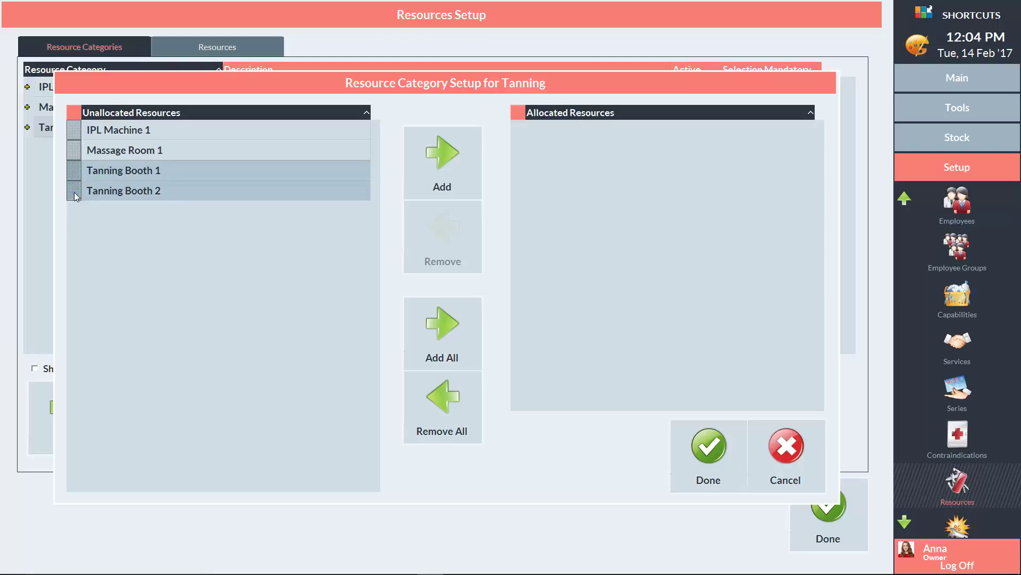
{"action": "left_click", "coordinate": [440, 158]}
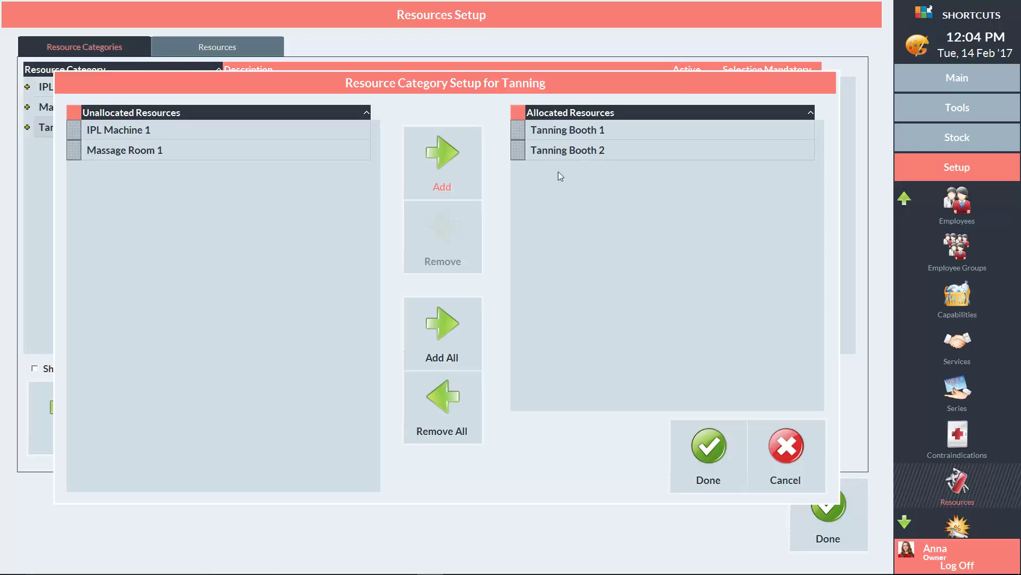
{"action": "left_click", "coordinate": [711, 450]}
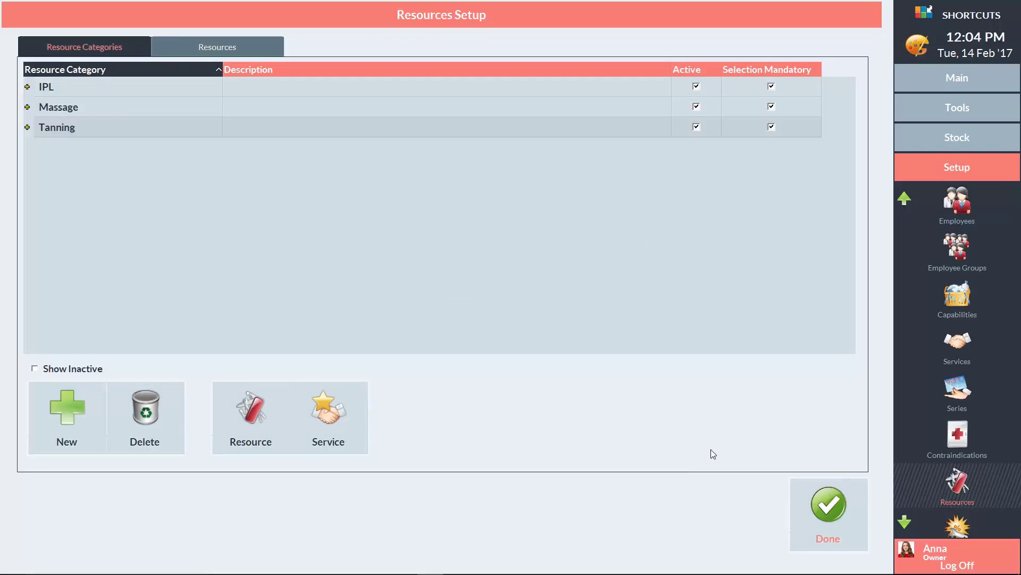
Step: Examine the services and resources assigned to the Tanning category, and close the Resources setup
{"action": "left_click", "coordinate": [27, 128]}
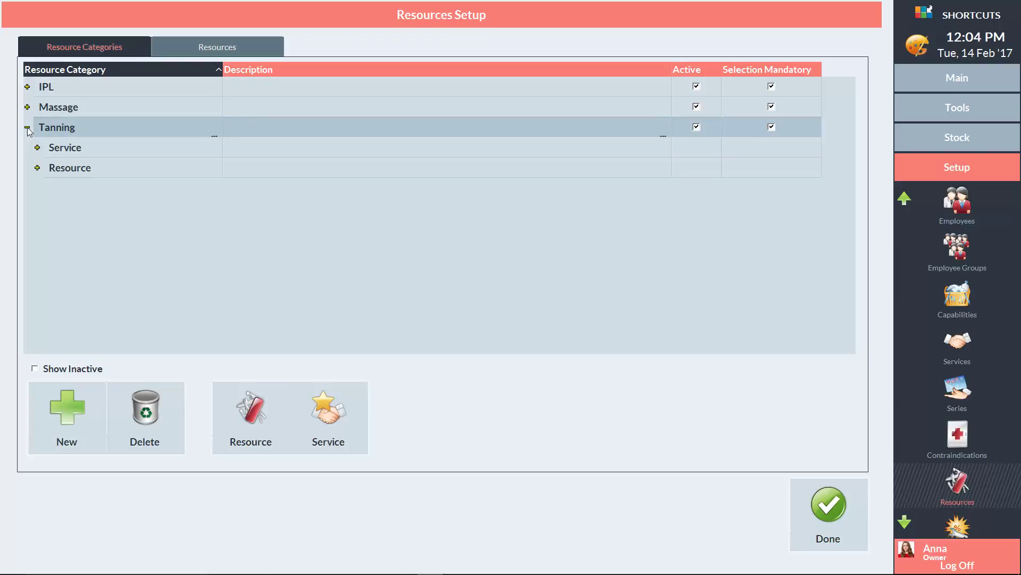
{"action": "left_click", "coordinate": [38, 148]}
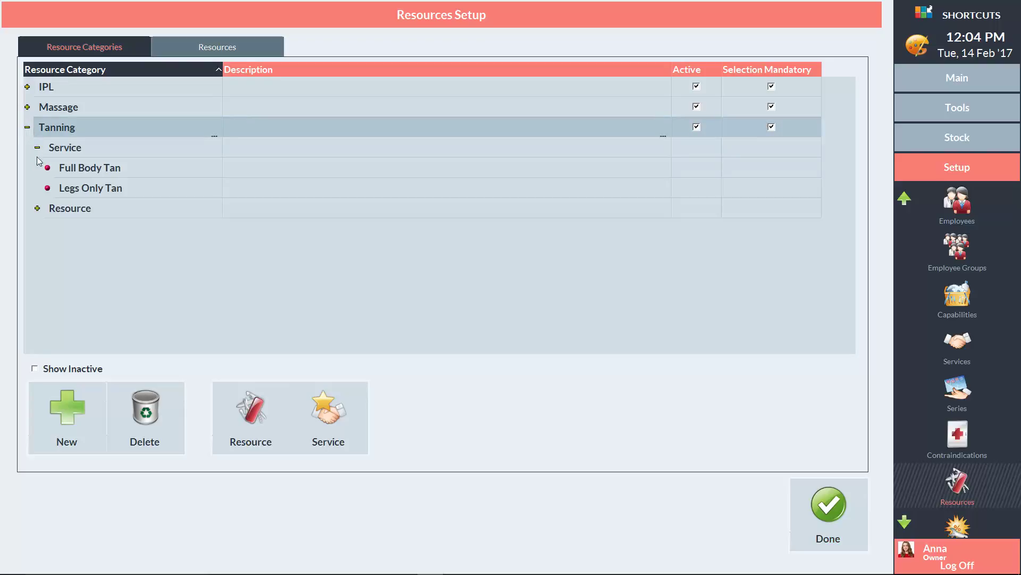
{"action": "left_click", "coordinate": [38, 209]}
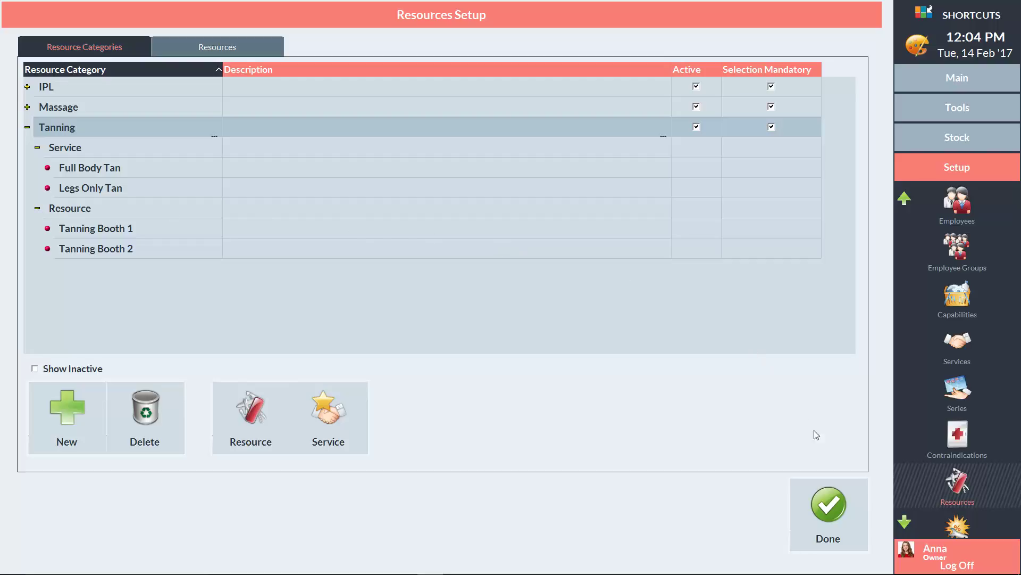
{"action": "left_click", "coordinate": [829, 505]}
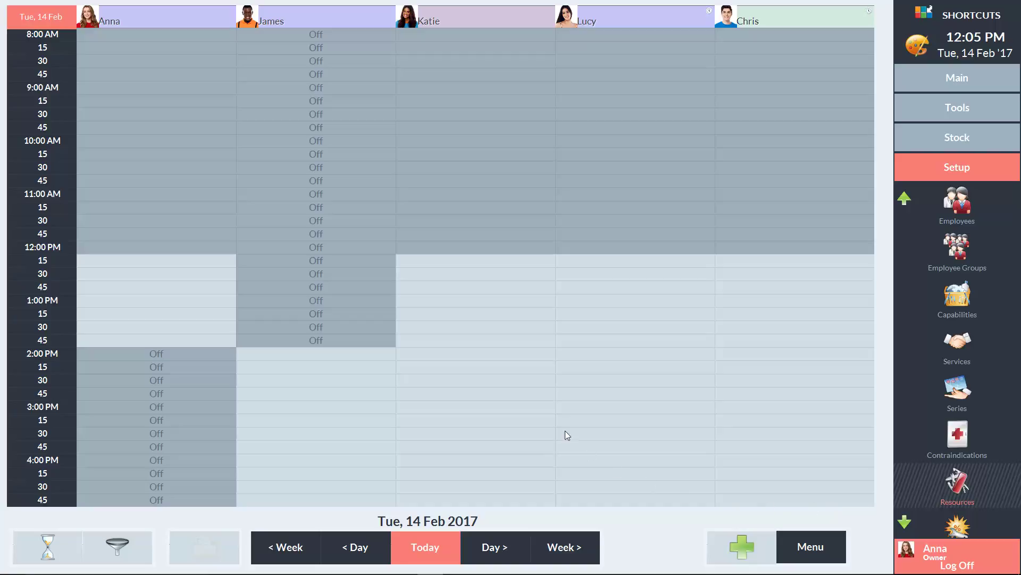
Step: Book a Full Body Tan in Tanning Booth 1 for the starred client, at 12:30 PM in the third employee's column
{"action": "left_click", "coordinate": [502, 276]}
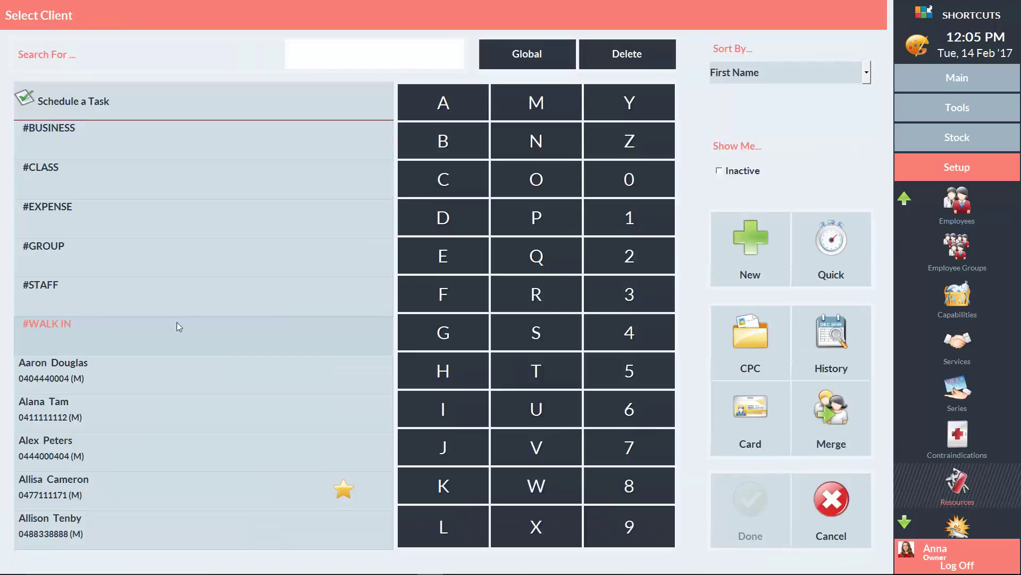
{"action": "left_click", "coordinate": [58, 487]}
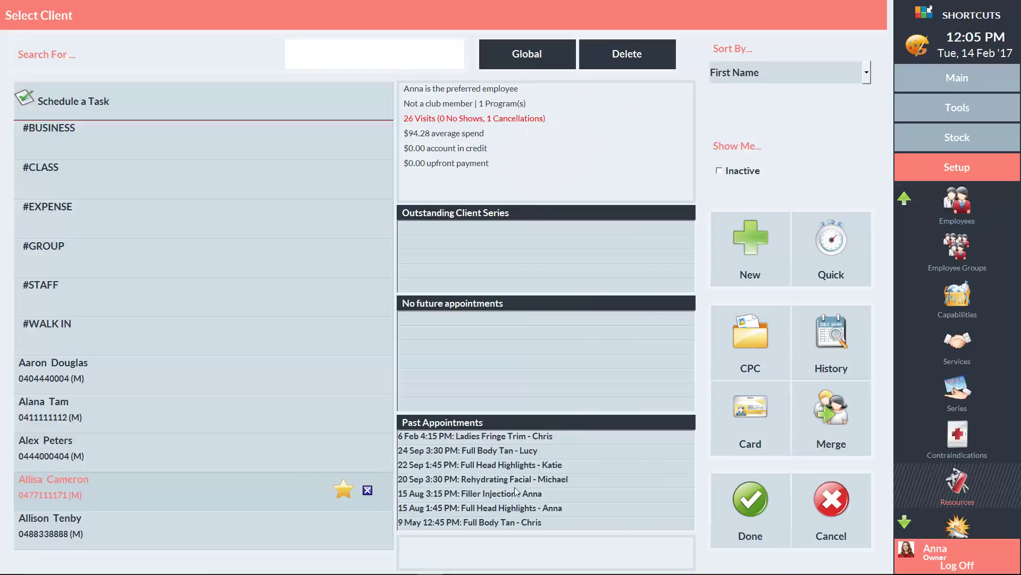
{"action": "left_click", "coordinate": [753, 505]}
{"action": "left_click", "coordinate": [74, 470]}
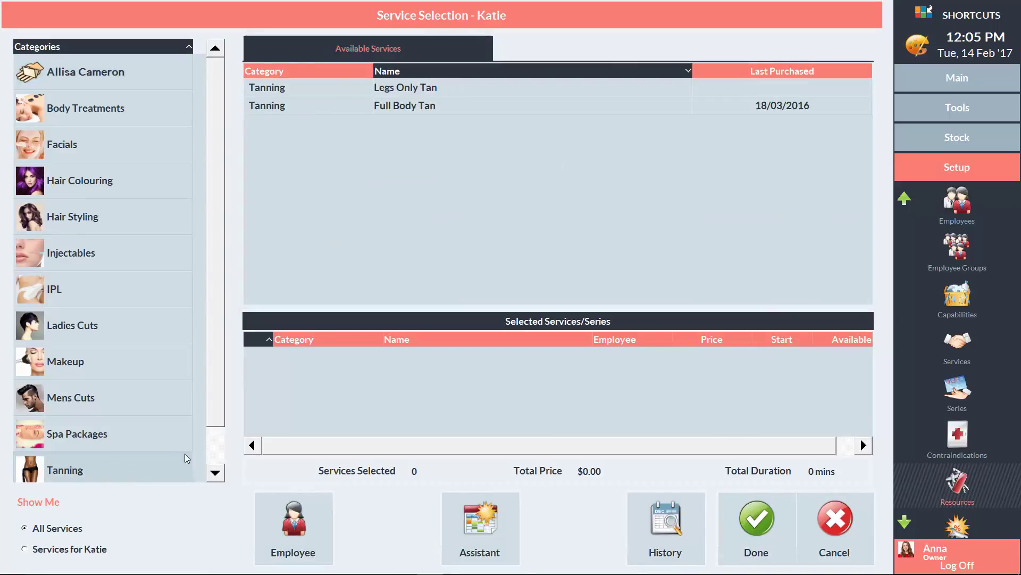
{"action": "left_click", "coordinate": [412, 106]}
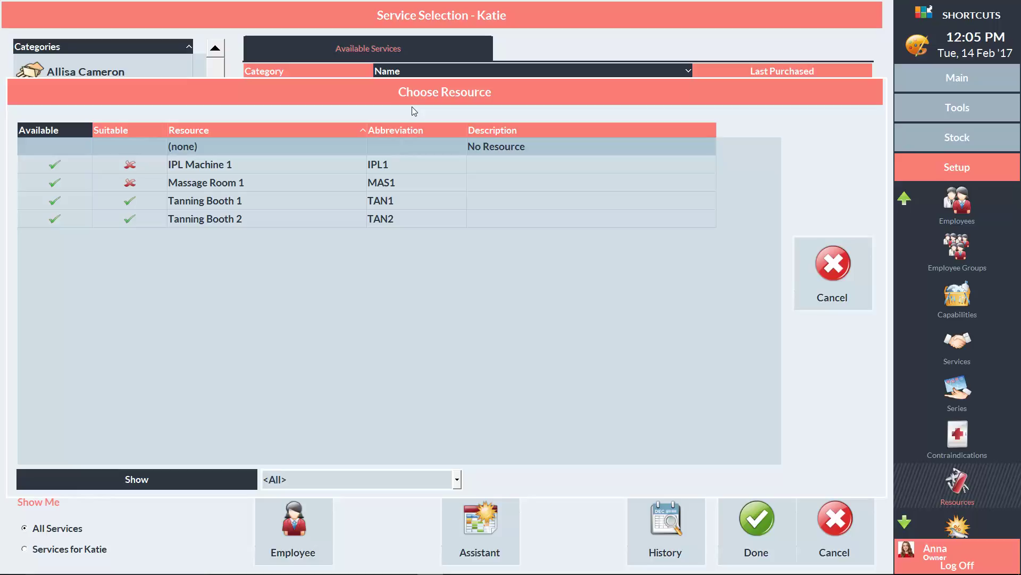
{"action": "left_click", "coordinate": [134, 202]}
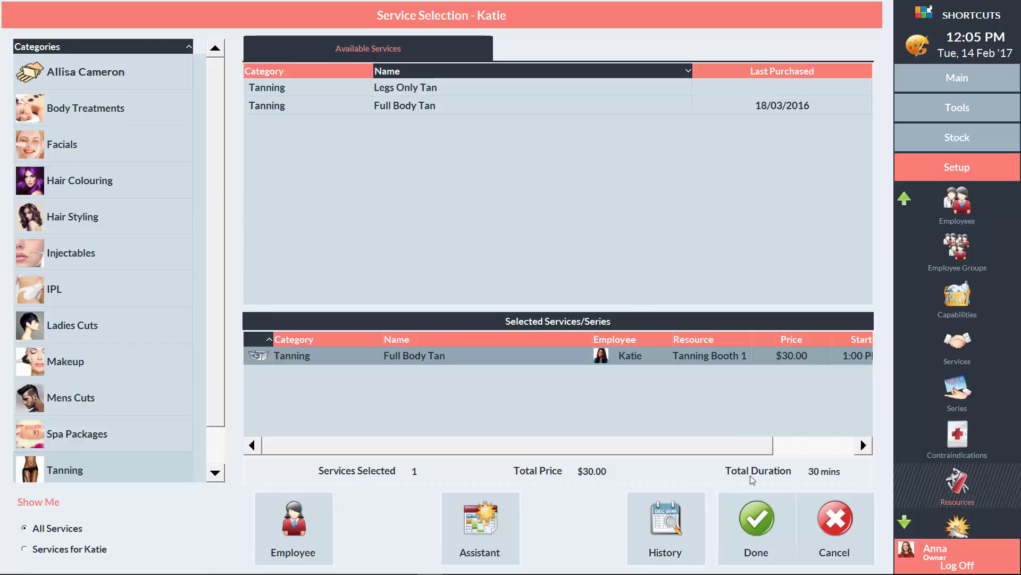
{"action": "left_click", "coordinate": [756, 524]}
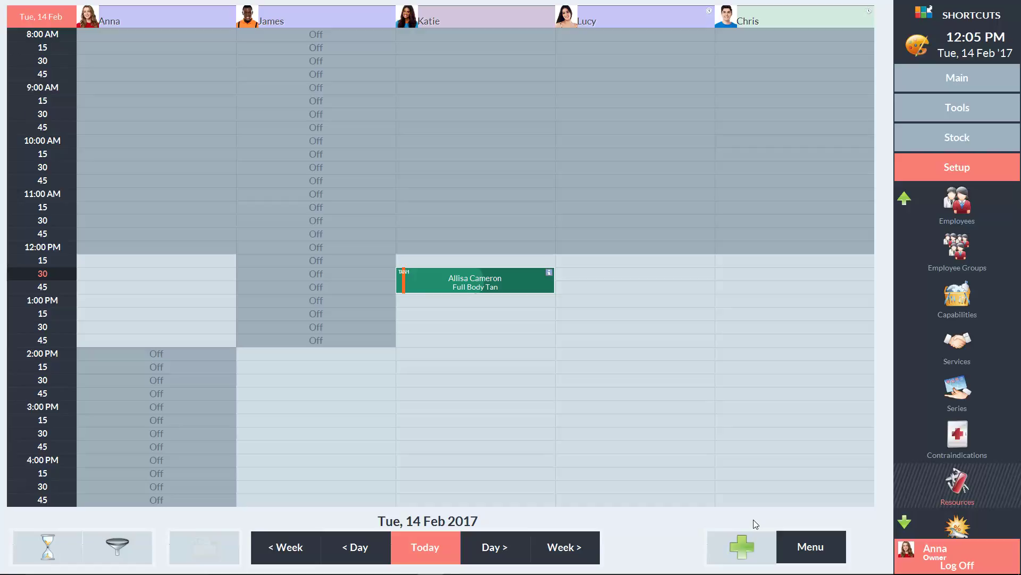
Step: Book a Full Body Tan in Tanning Booth 1 at 12:30 PM with the fourth employee, for the client listed directly below the starred one
{"action": "left_click", "coordinate": [572, 273]}
{"action": "left_click", "coordinate": [63, 528]}
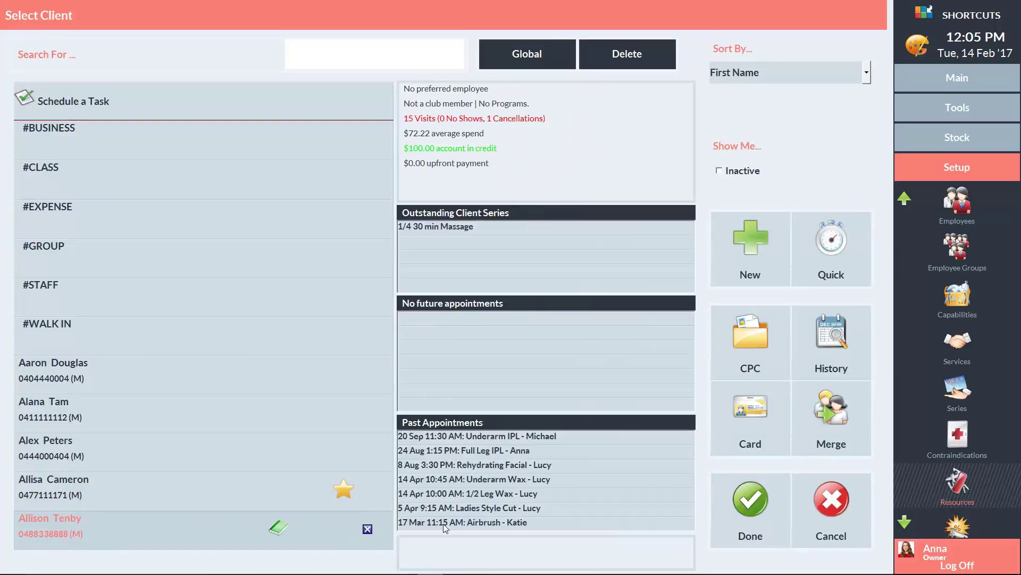
{"action": "left_click", "coordinate": [750, 508]}
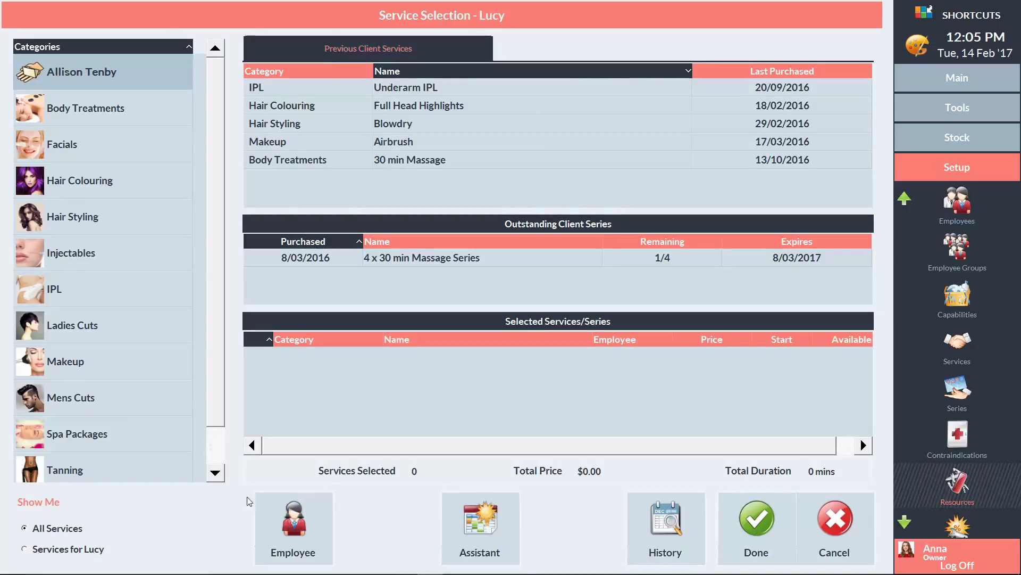
{"action": "left_click", "coordinate": [64, 473]}
{"action": "double_click", "coordinate": [419, 105]}
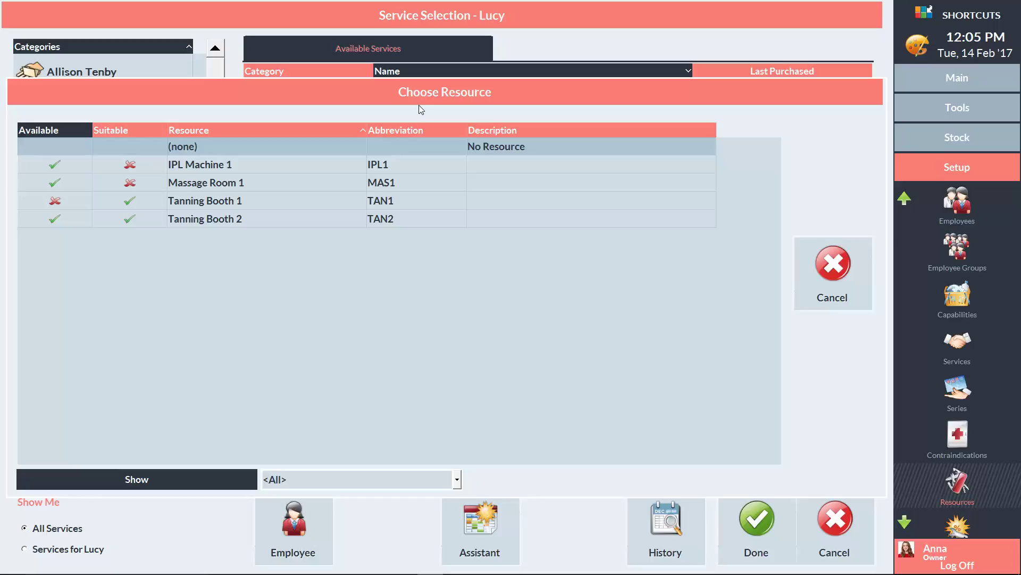
{"action": "double_click", "coordinate": [130, 200]}
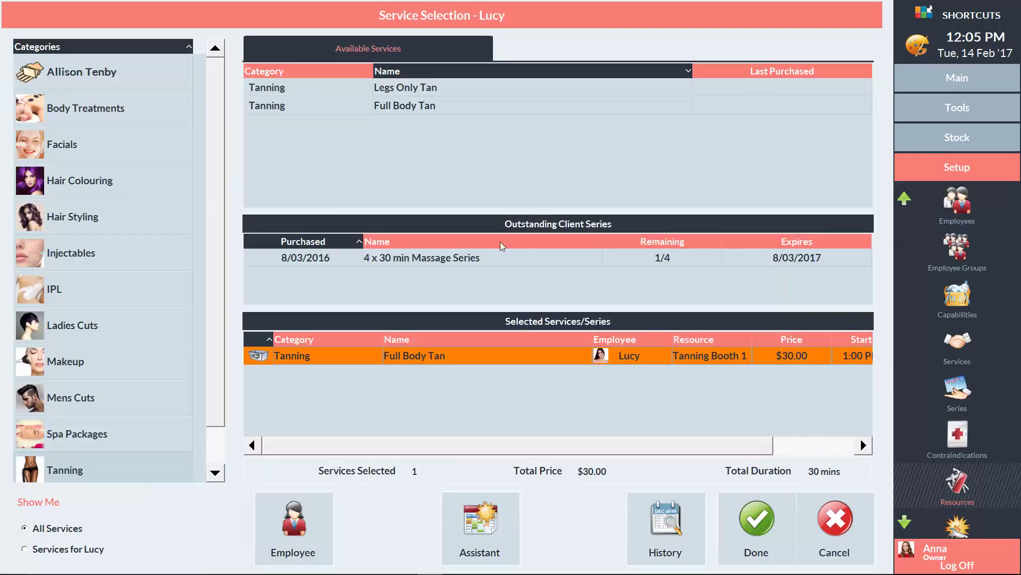
{"action": "left_click", "coordinate": [755, 522]}
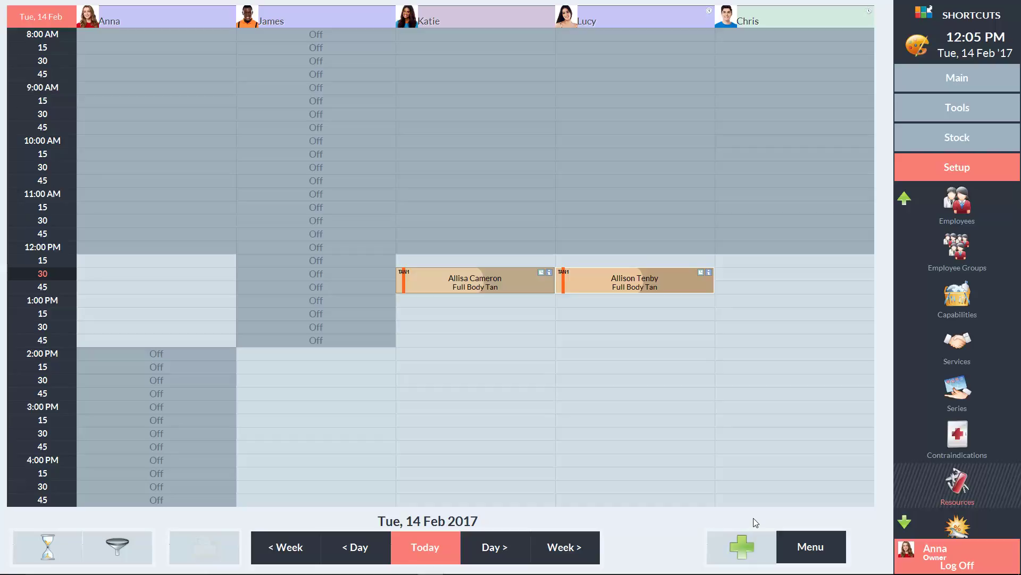